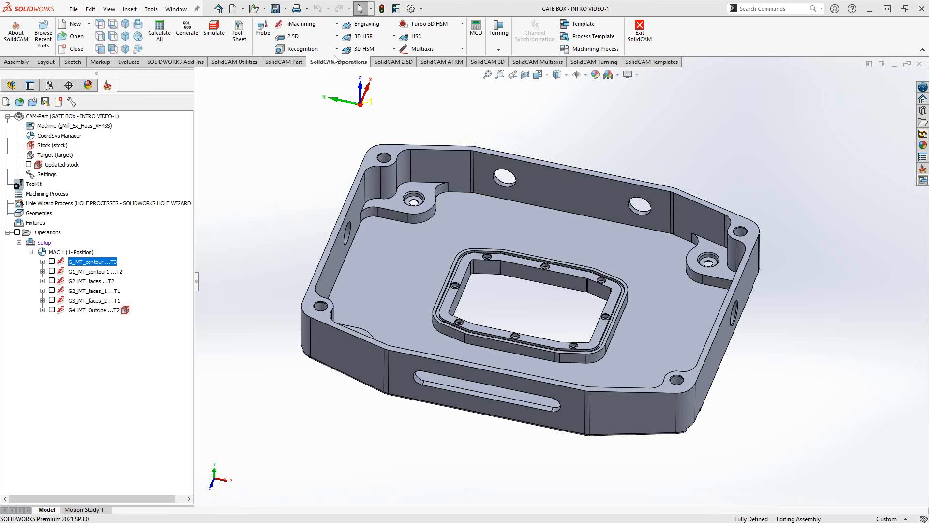
left_click(303, 24)
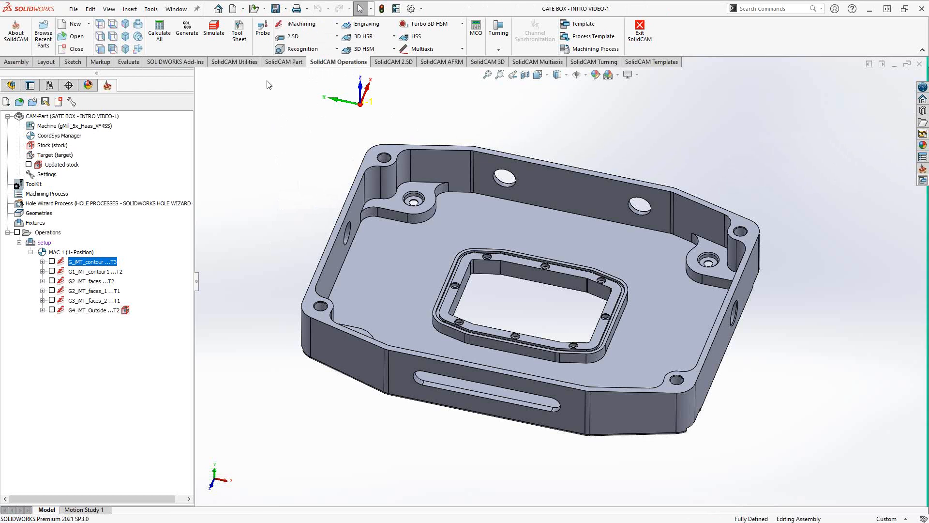
left_click(391, 63)
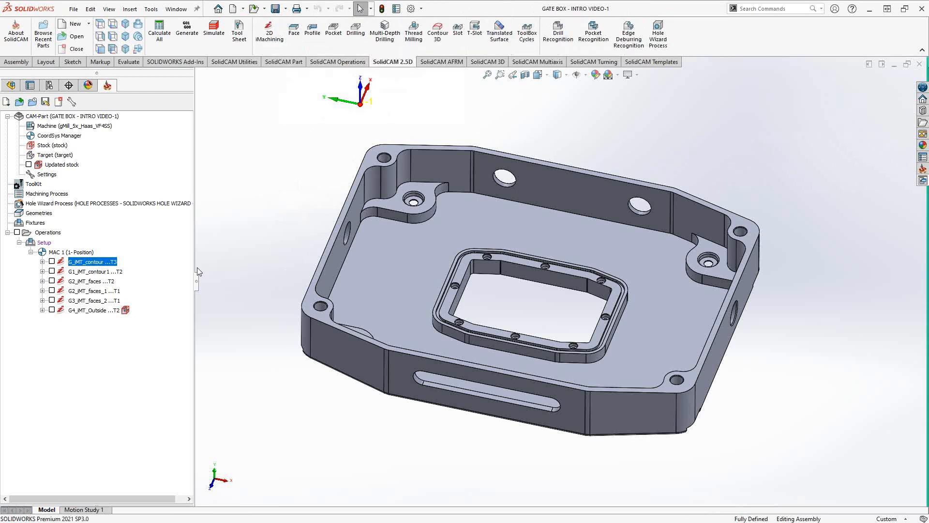
right_click(44, 244)
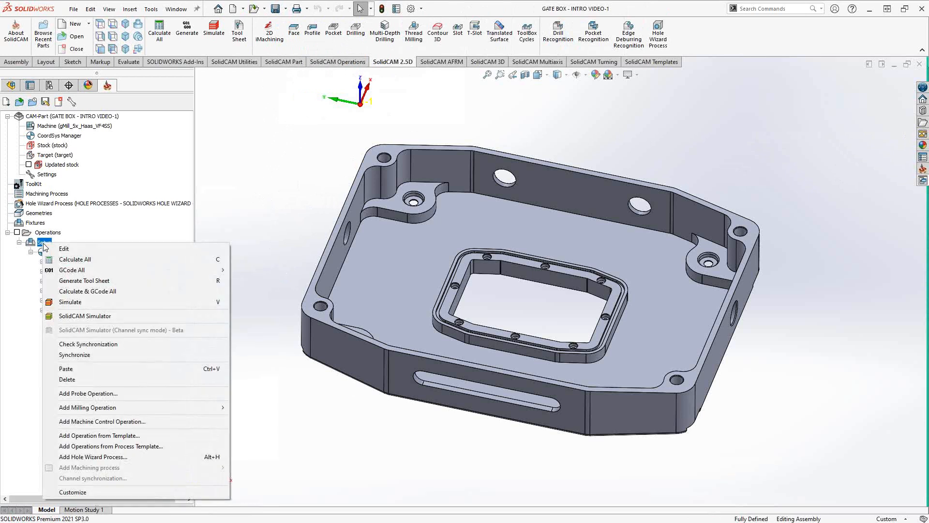
mouse_move(105, 409)
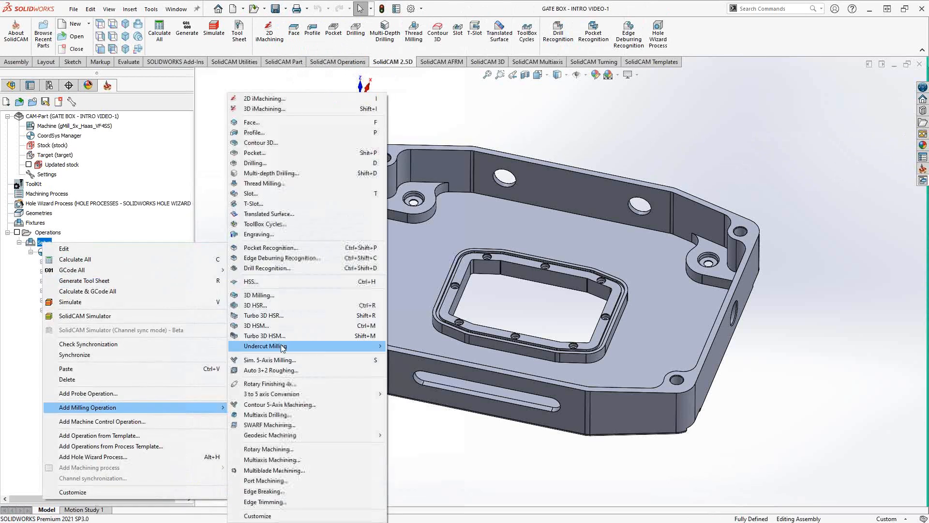
left_click(459, 100)
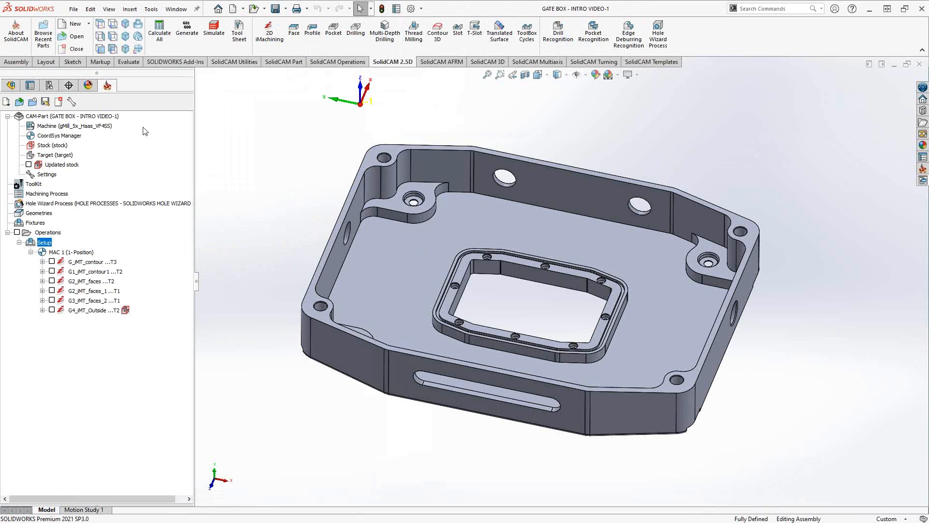
Review the CAM-Part's iMachining data, including the machine and material database choices and the iMachining Database editor, without changing anything
left_click(65, 116)
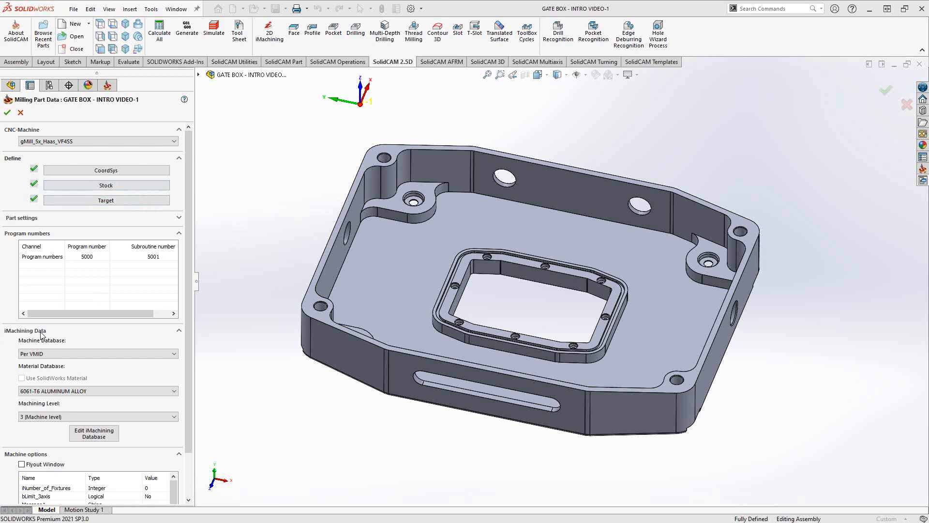
left_click(43, 355)
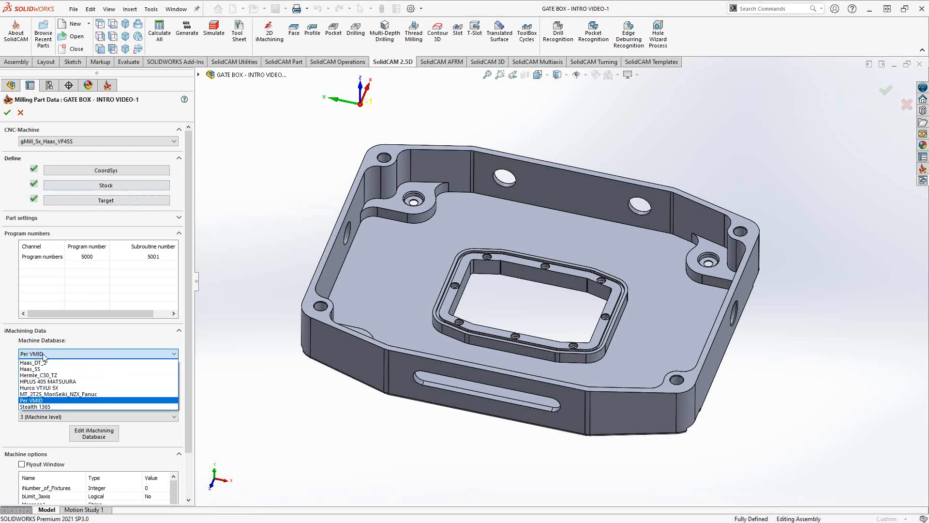
left_click(281, 375)
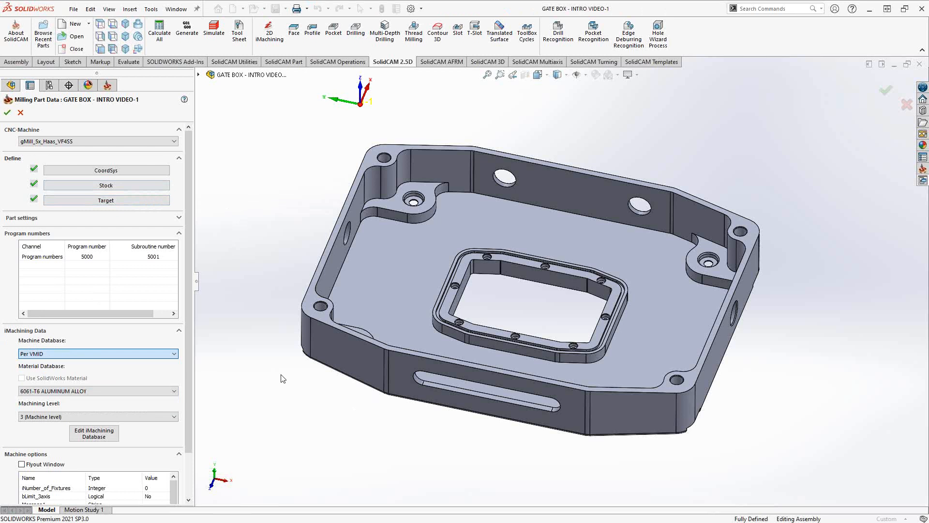
left_click(112, 391)
left_click(236, 434)
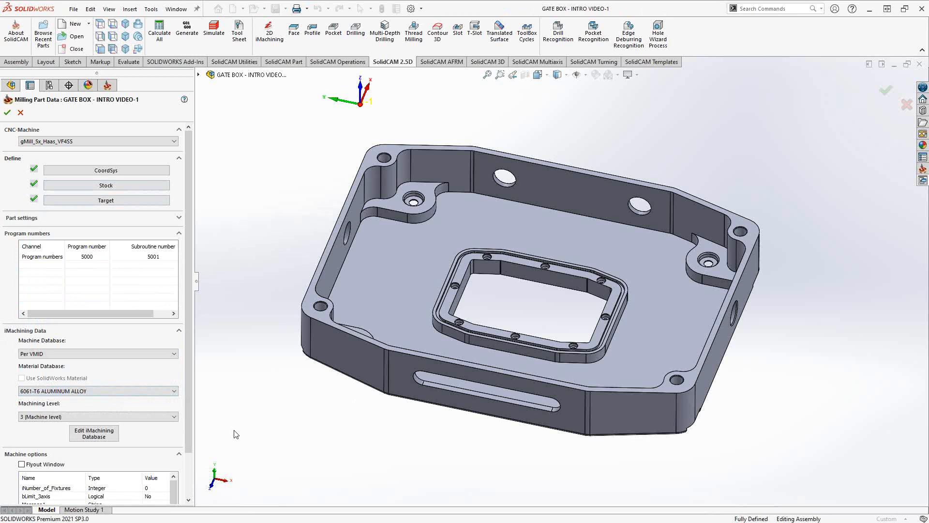
left_click(100, 439)
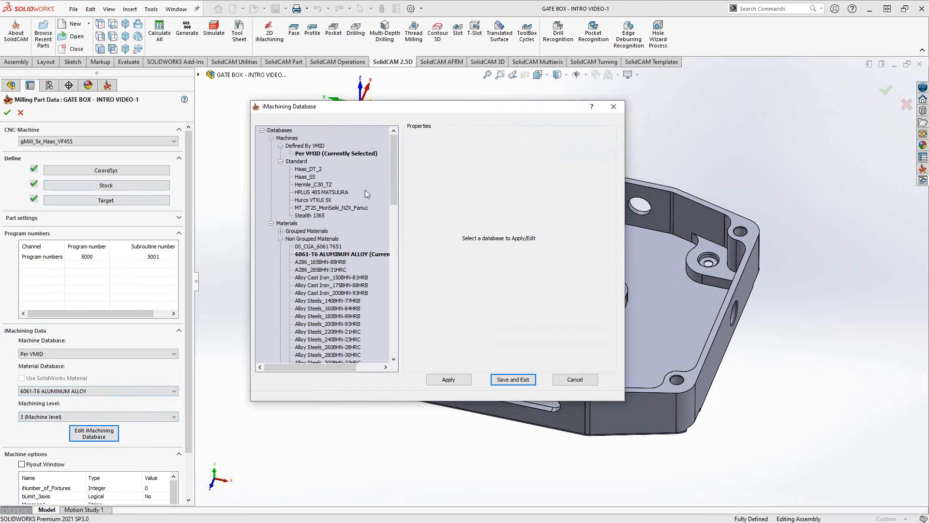
left_click(581, 383)
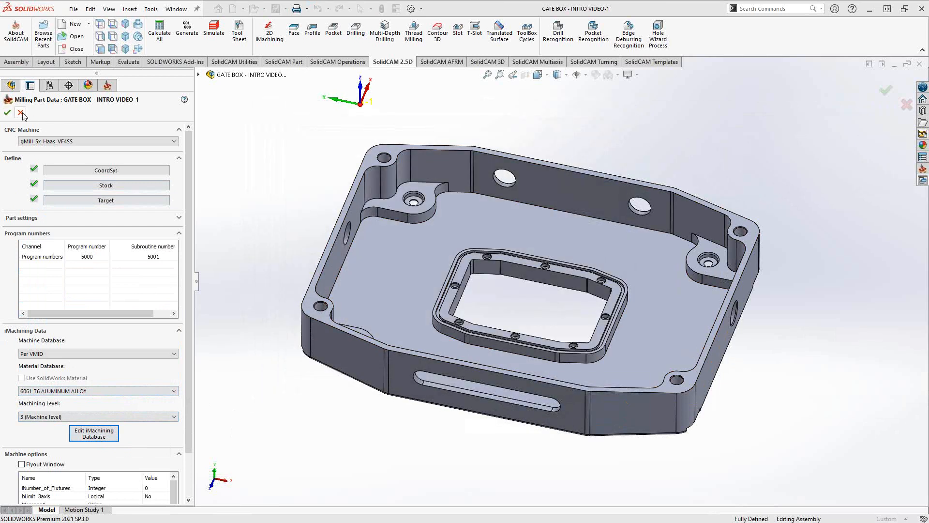
left_click(21, 114)
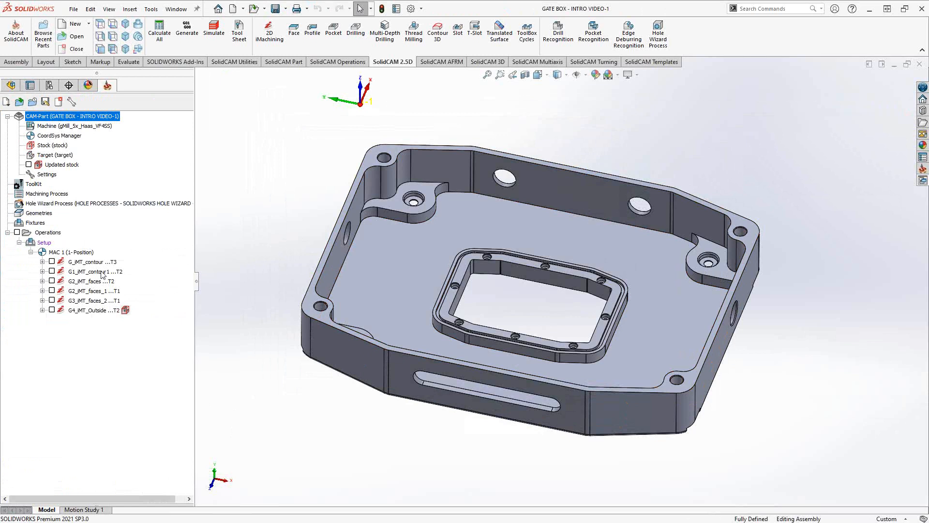
Open the first iMachining contour operation, G_iMT_contour, and display its geometry settings
left_click(82, 262)
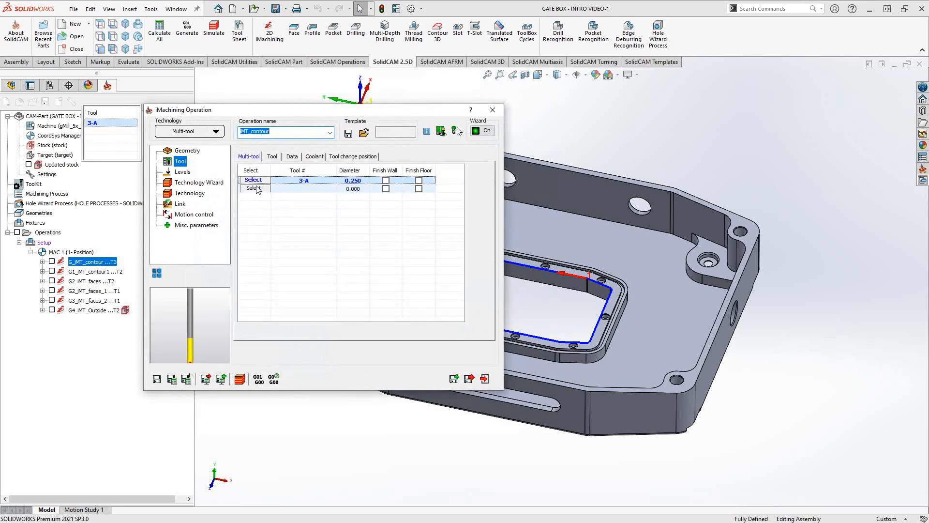
left_click(190, 152)
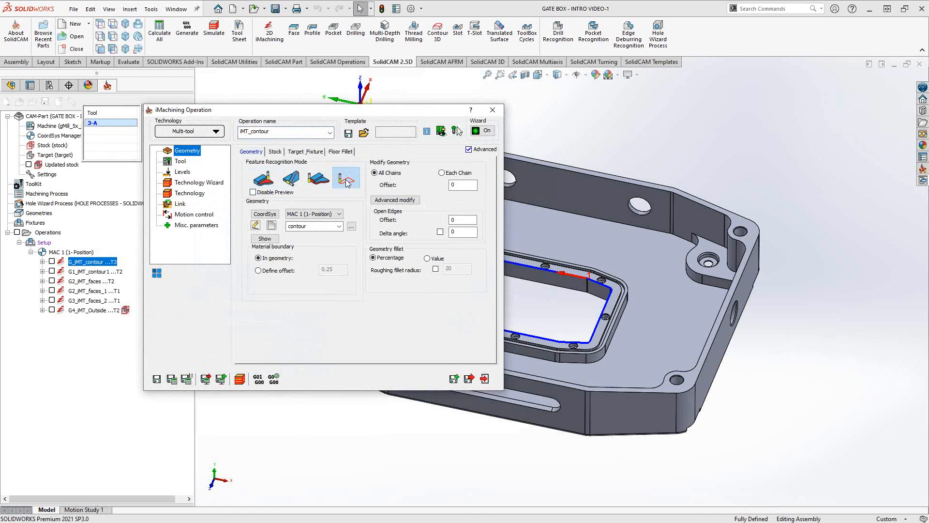
Try to define a new geometry with a Constant Z curve chain around the inner edge of the central window
left_click(271, 226)
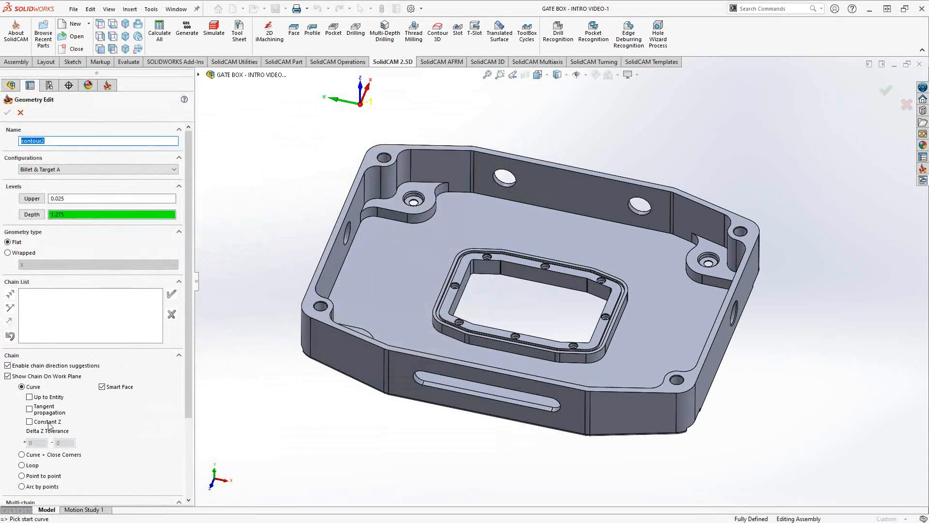
left_click(30, 422)
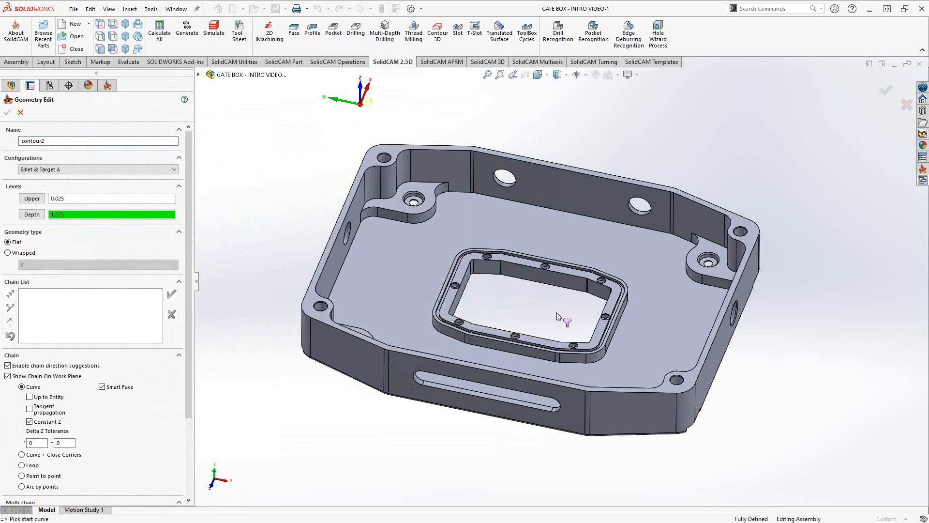
left_click(573, 279)
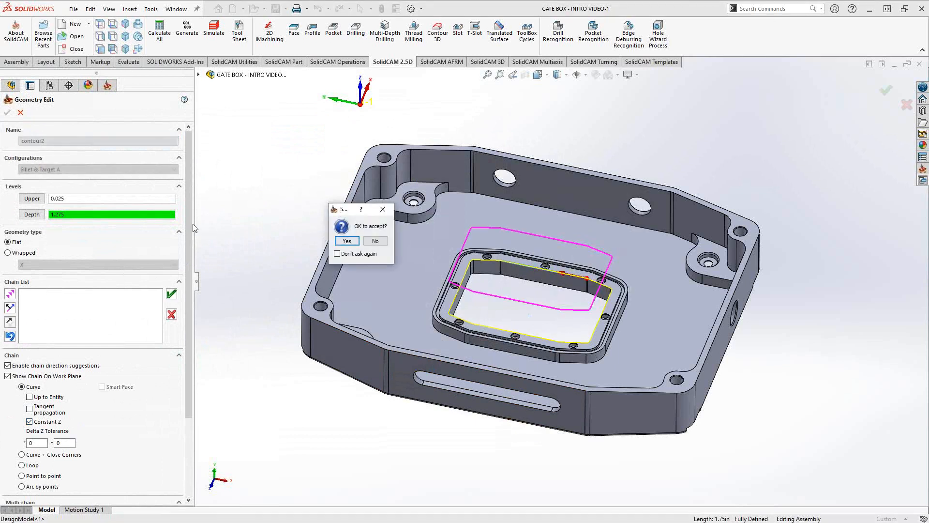
left_click(376, 242)
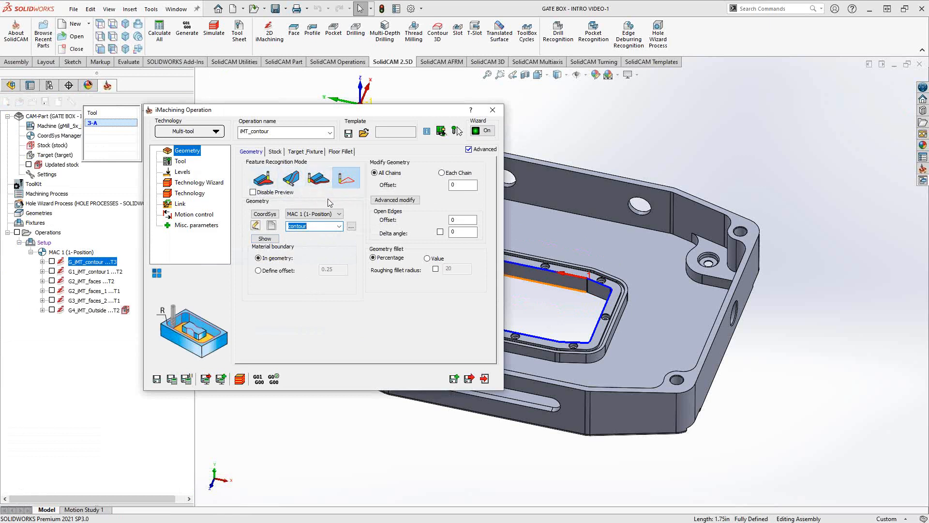
Review the contour operation's stock definition and its target and fixture protection options
left_click(275, 152)
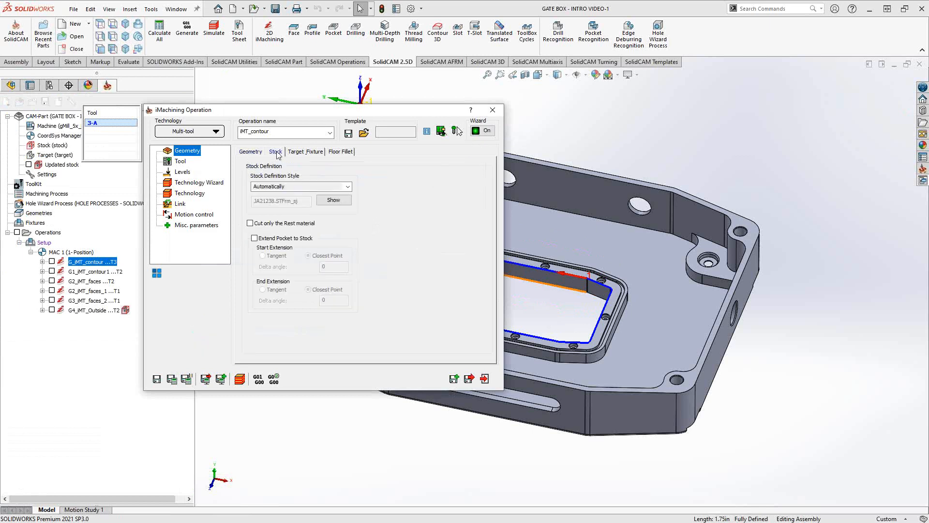
left_click(304, 153)
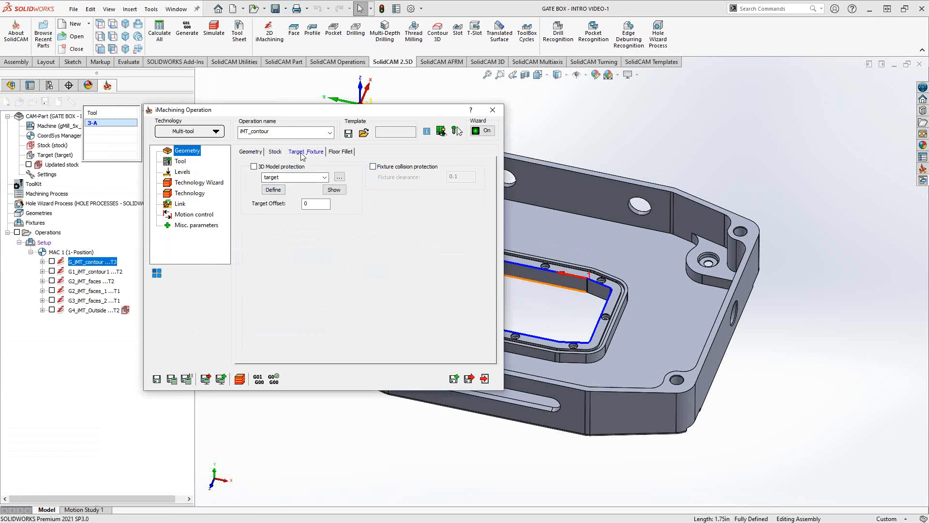
left_click(250, 153)
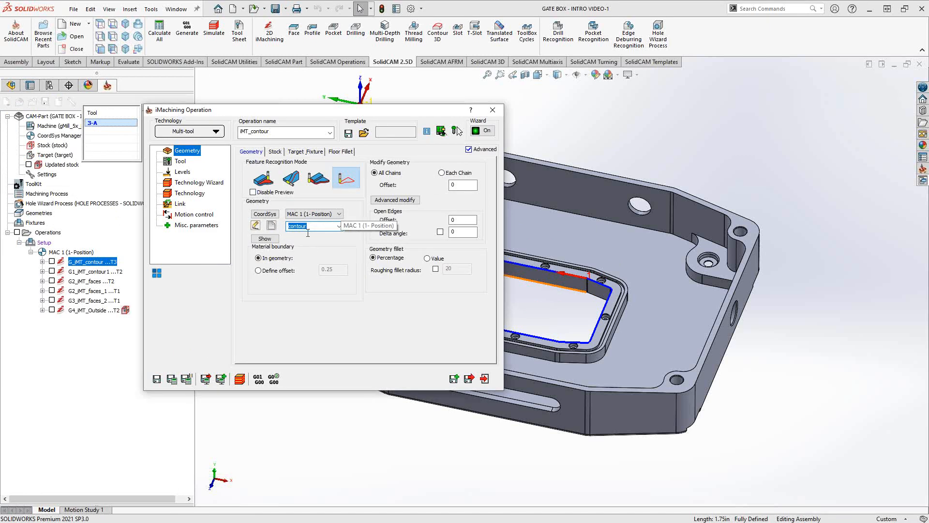
Review the contour operation's tool and its feed and spin data, toggling the Wizard off and back on
left_click(180, 162)
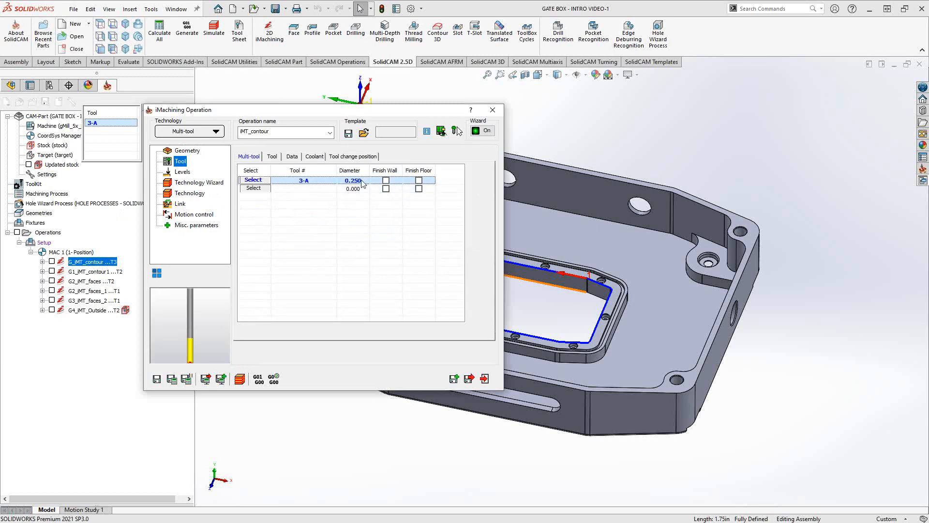
left_click(293, 156)
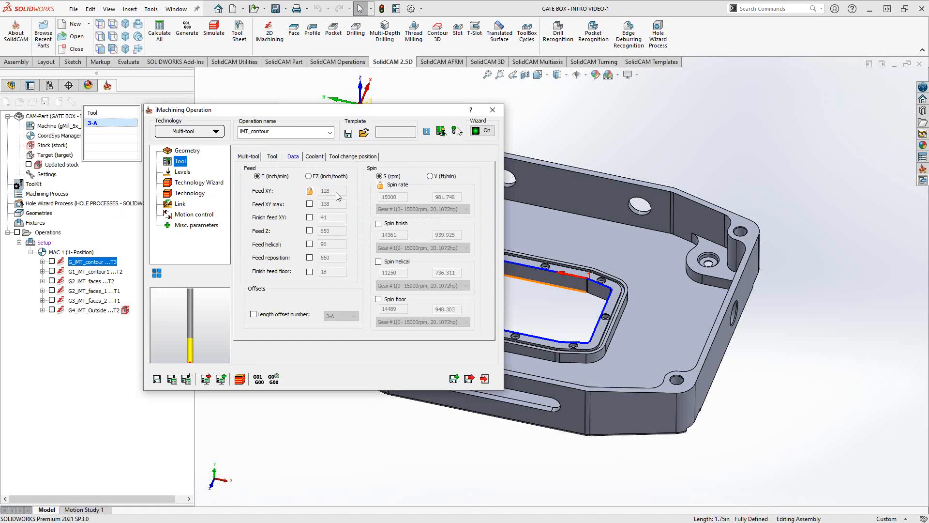
left_click(484, 131)
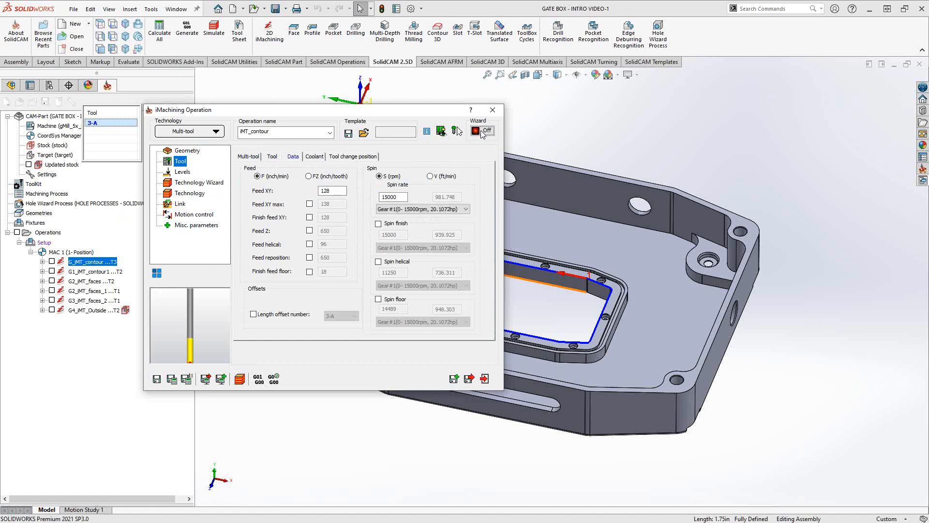
left_click(484, 131)
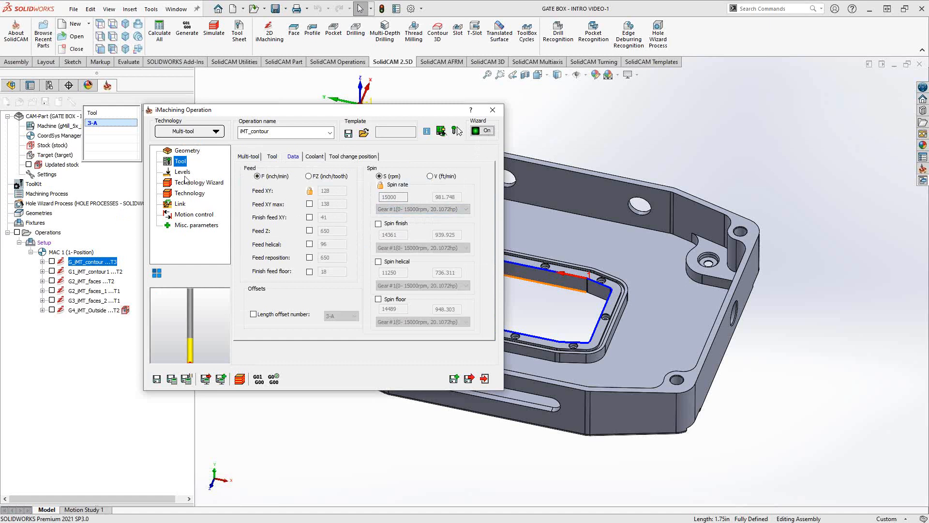
Review the operation's milling levels, including the upper level reference options and the bottom face that defines the pocket depth
left_click(183, 172)
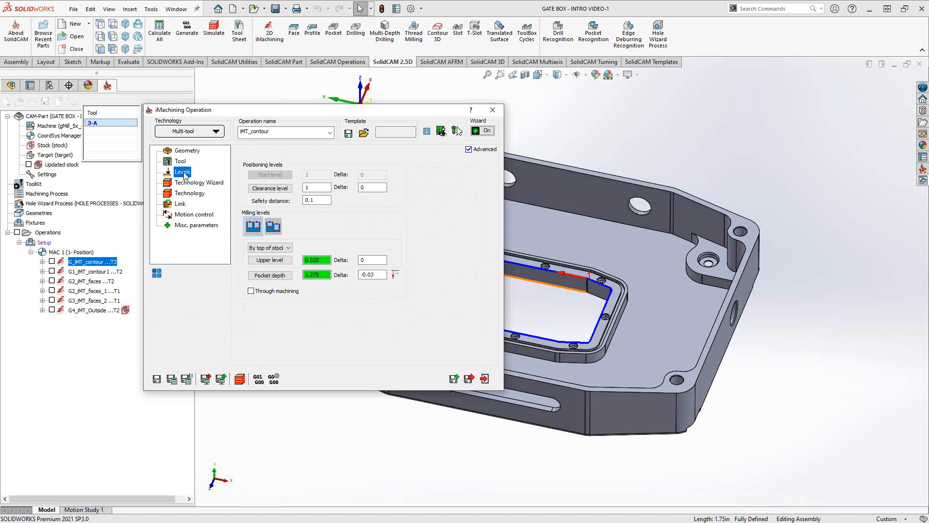
left_click(287, 248)
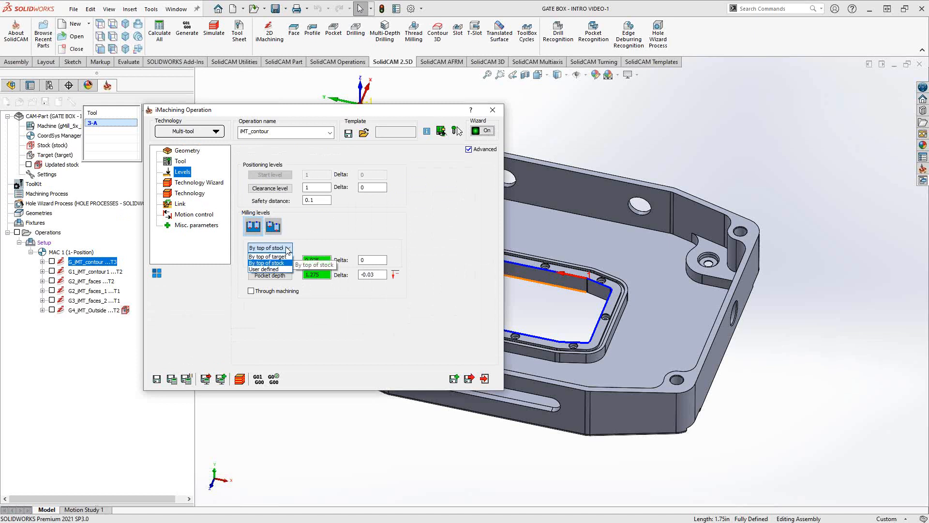
left_click(288, 249)
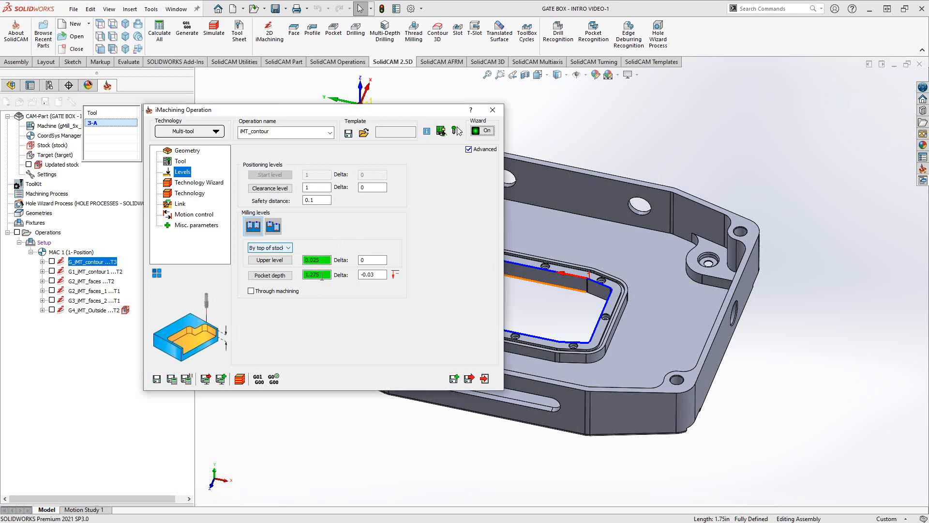
left_click(270, 275)
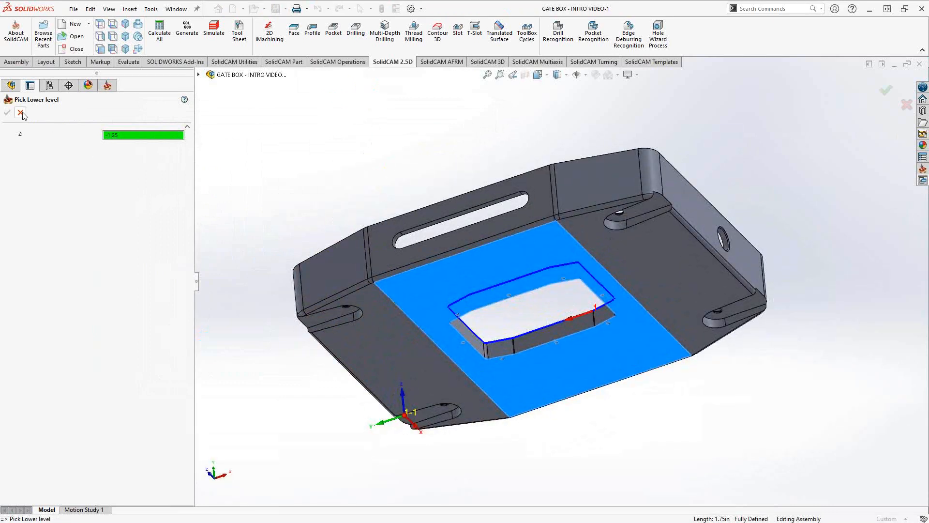
left_click(7, 113)
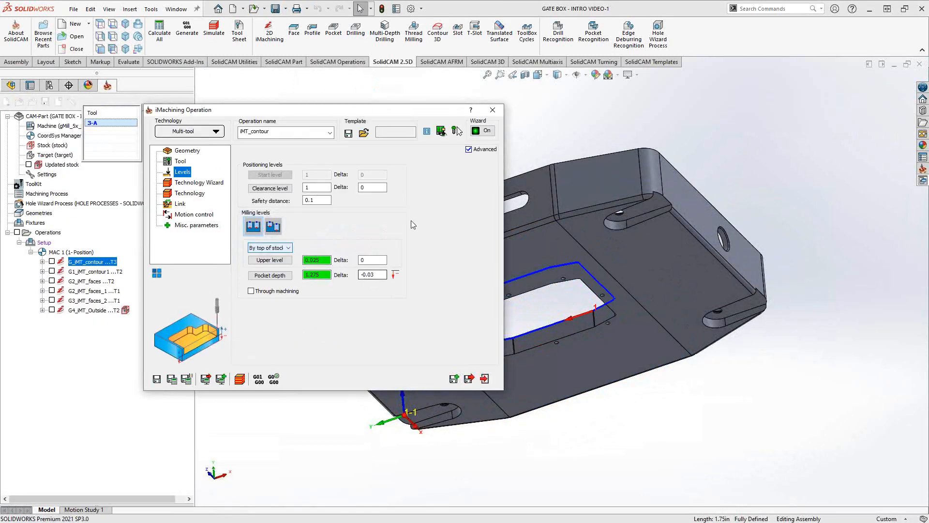
middle_click_drag(566, 196, 563, 282)
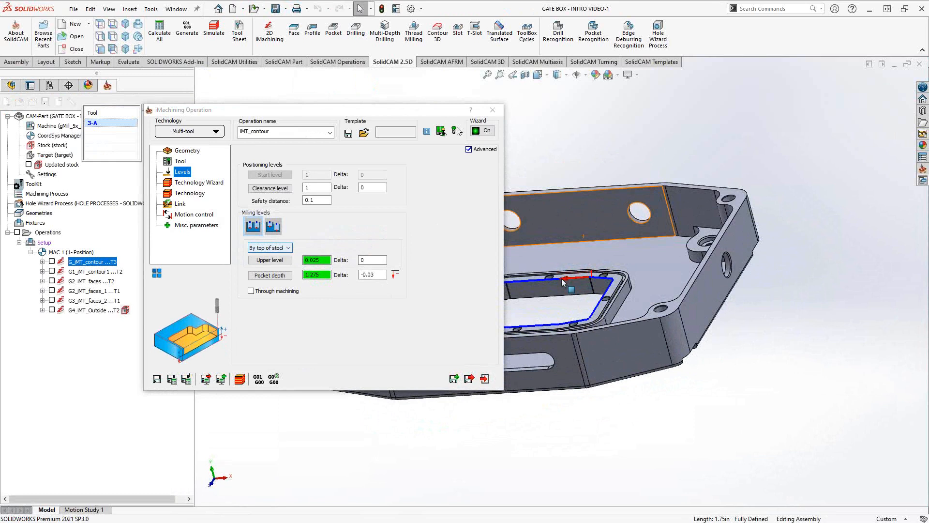
Examine the Technology Wizard's cutting conditions and inspect the tool engagement preview up close
left_click(192, 187)
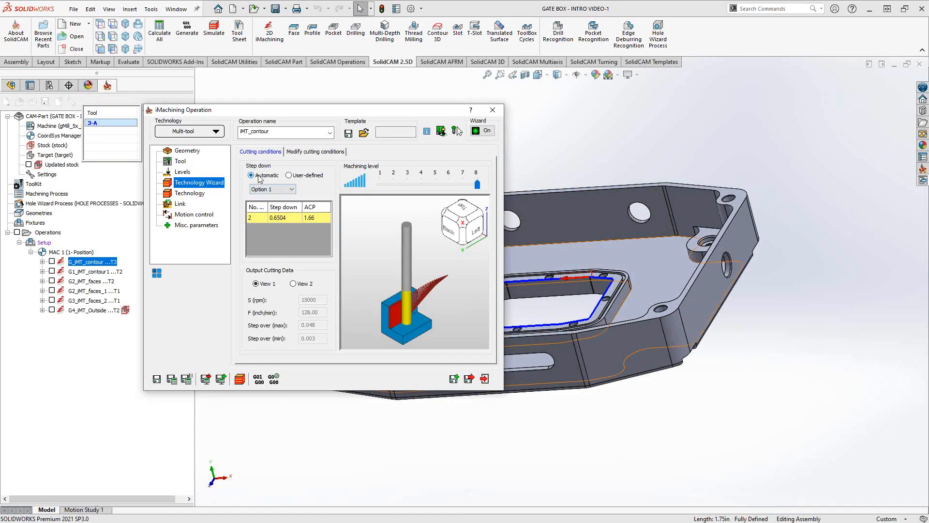
middle_click_drag(381, 299, 411, 297)
scroll(408, 319, "up", 3)
mouse_move(411, 283)
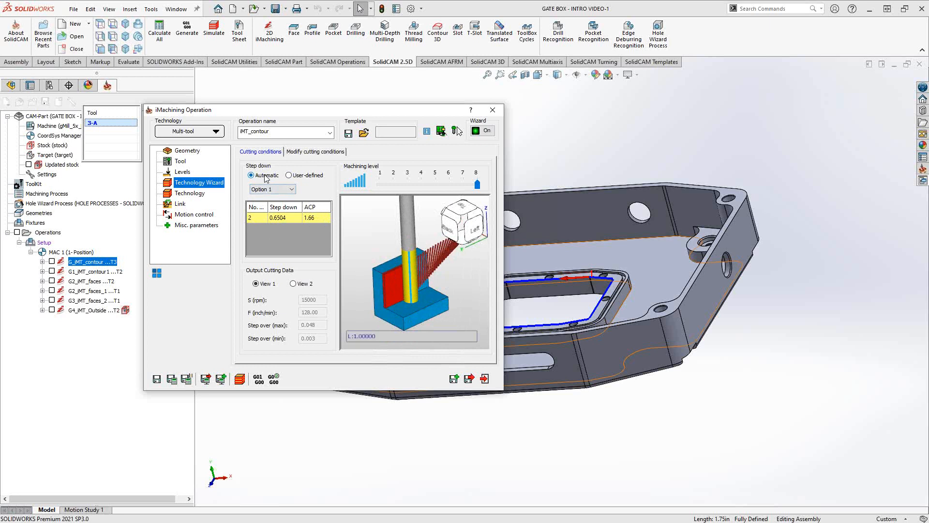
Switch the step down to User-defined and set the number of steps to 5
left_click(303, 176)
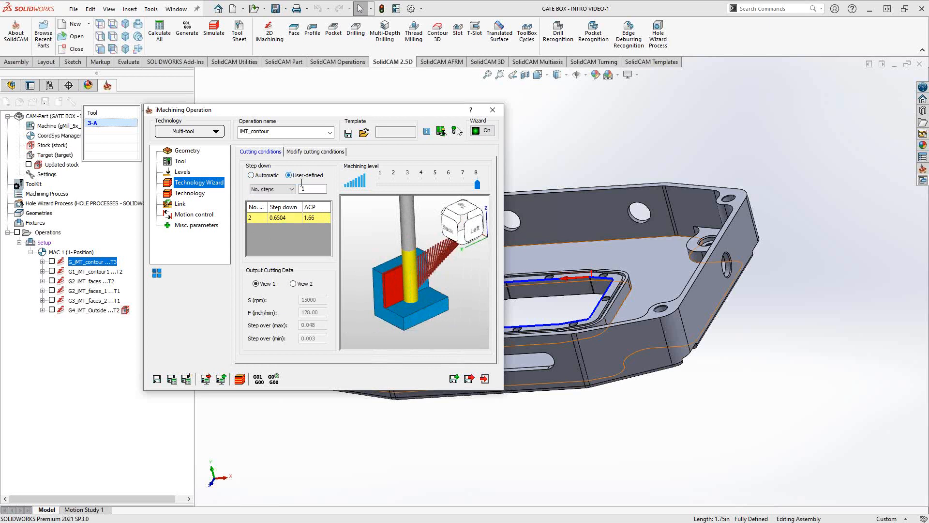
double_click(307, 188)
type("5")
left_click(275, 244)
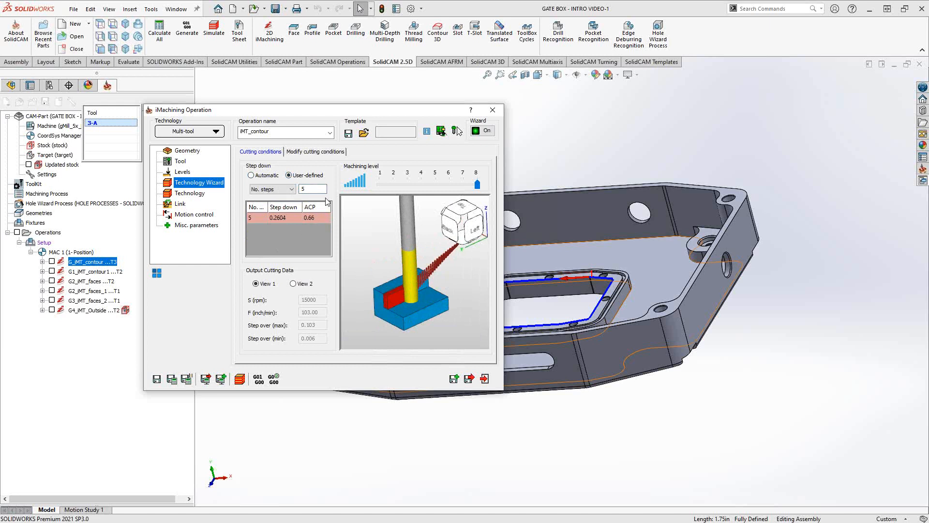
Change the user-defined step-down method from number of steps to Step down and set its value to .1
left_click(289, 189)
left_click(272, 205)
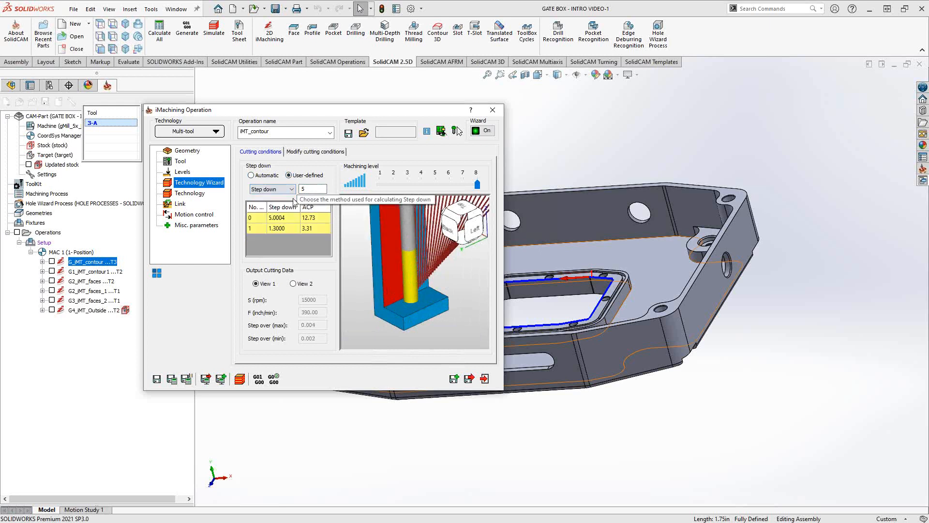
left_click_drag(308, 189, 282, 191)
type(".1")
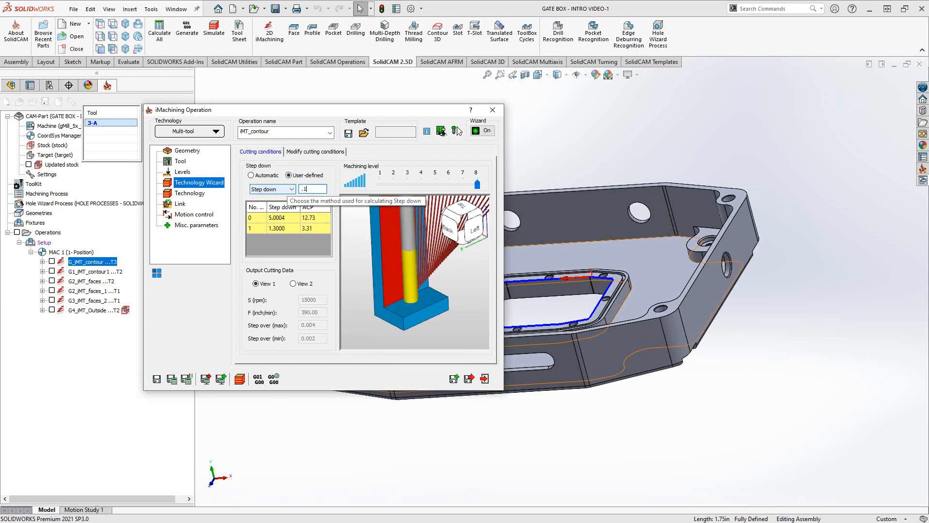
left_click(271, 243)
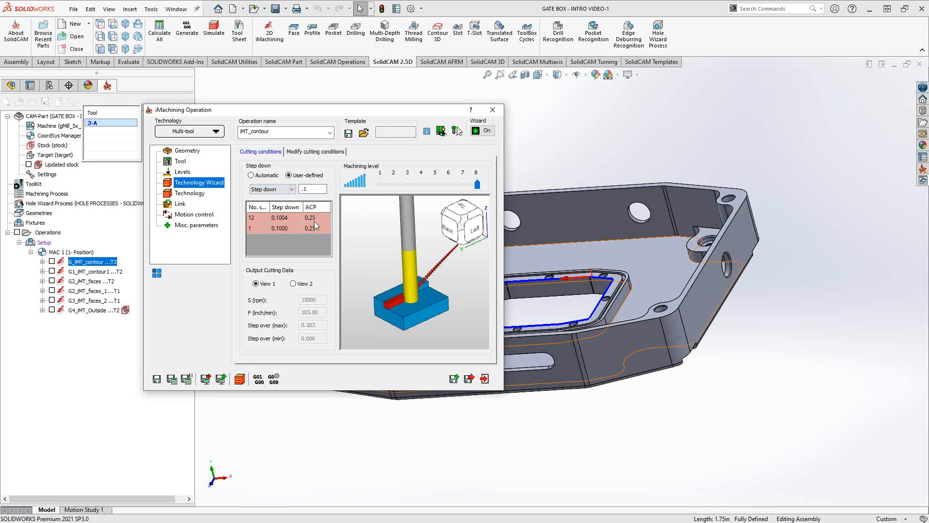
Return the step down to Automatic and inspect the tool engagement preview up close at machining level 8
left_click(251, 176)
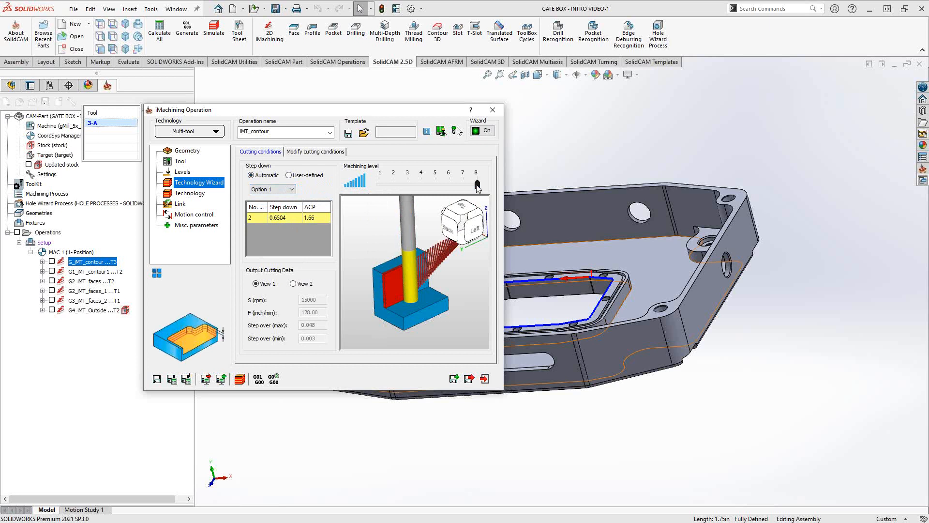
mouse_move(478, 186)
left_mouse_down()
mouse_move(381, 185)
mouse_move(477, 185)
left_mouse_up()
middle_click_drag(372, 293, 387, 277)
scroll(387, 277, "up", 3)
scroll(409, 267, "up", 5)
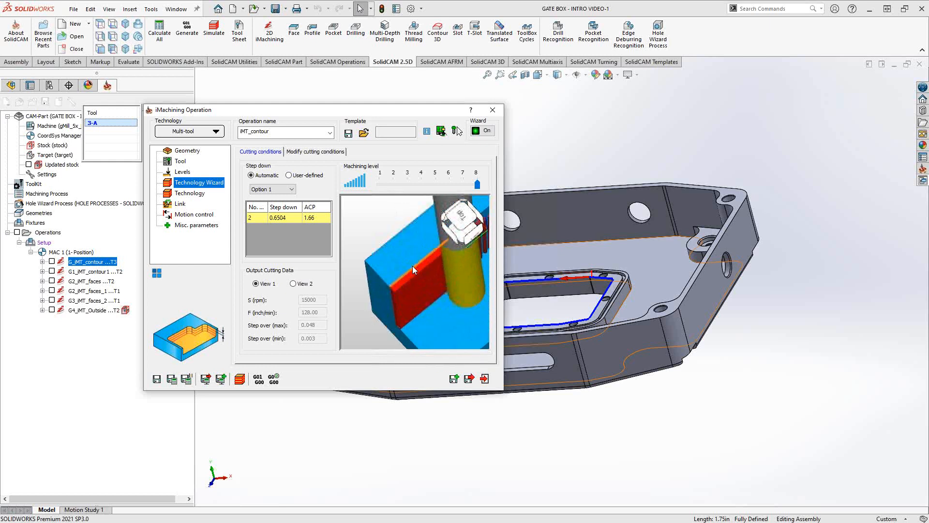
mouse_move(479, 184)
left_mouse_down()
mouse_move(381, 184)
mouse_move(477, 187)
left_mouse_up()
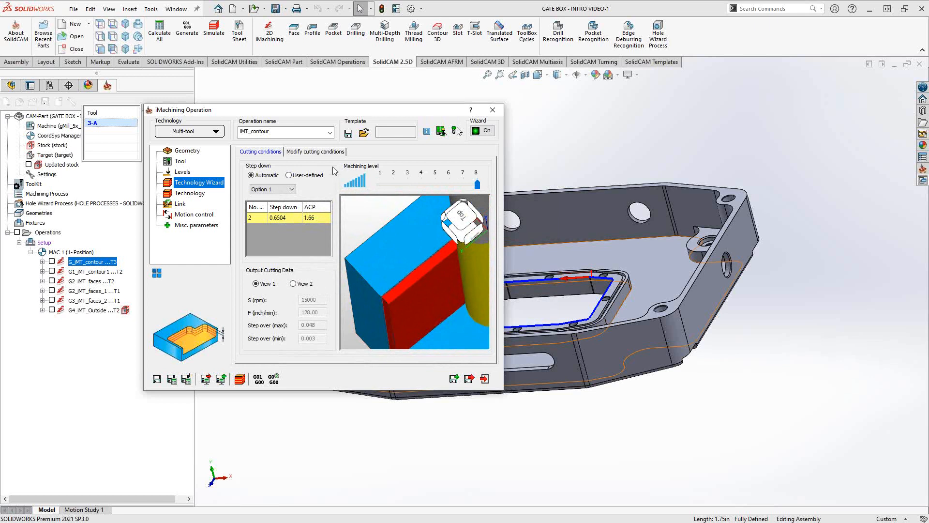
Review the Technology Wizard's modifiable cutting conditions, toggling the Max. Spin override and Turbo Mode, and return to the cutting conditions
left_click(326, 154)
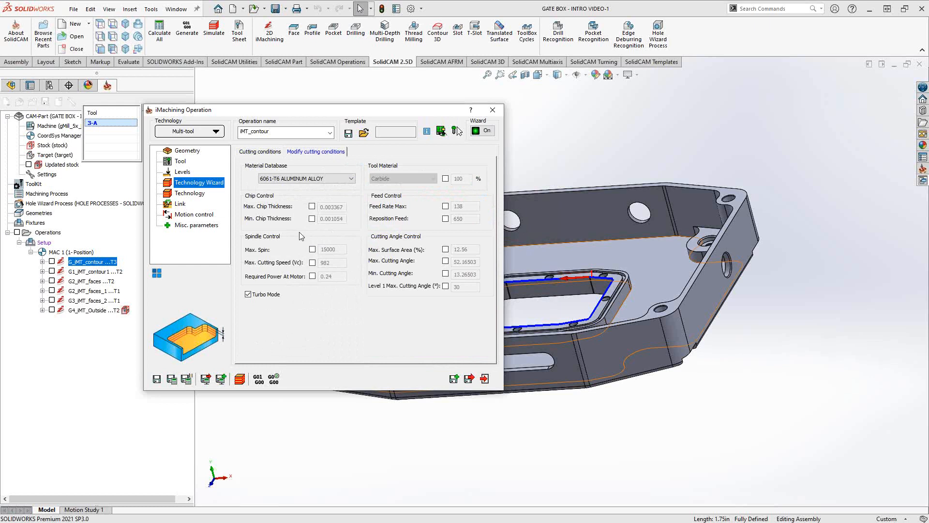
left_click(312, 249)
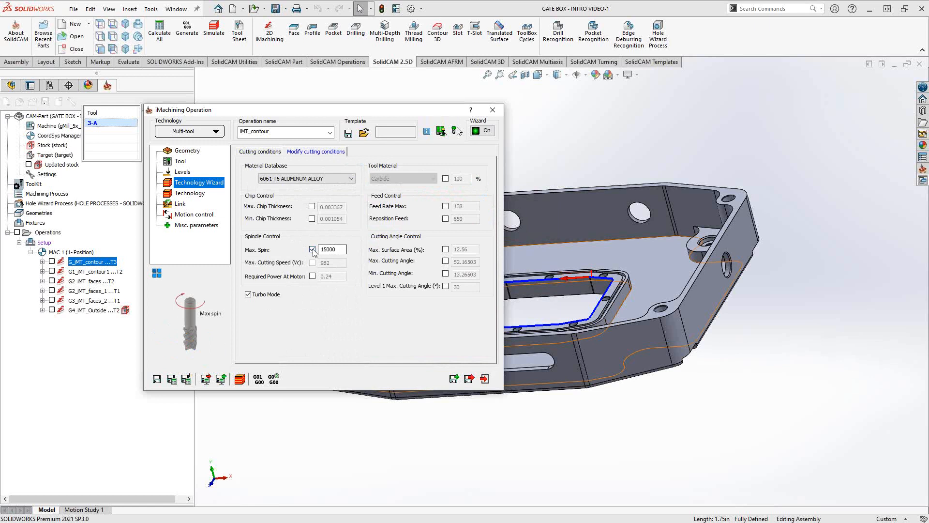
left_click(312, 249)
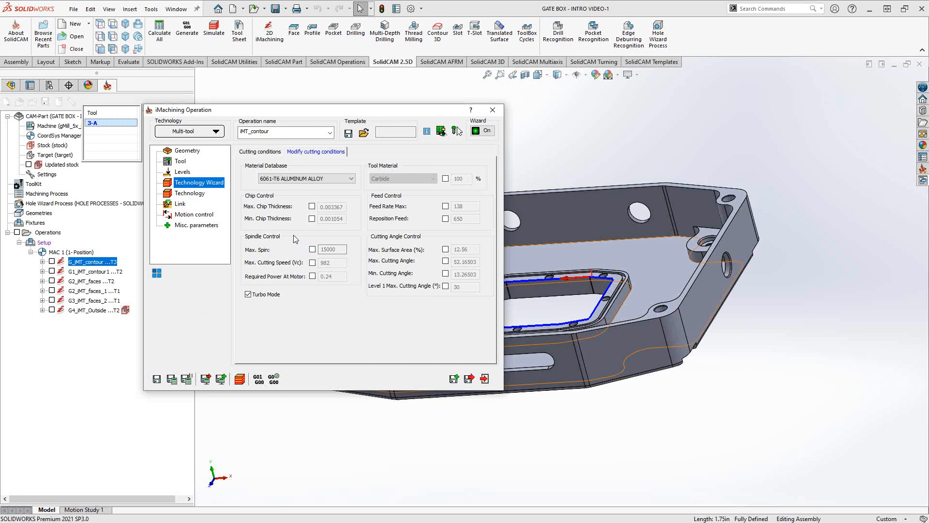
left_click(248, 295)
left_click(248, 295)
left_click(248, 295)
left_click(248, 295)
left_click(259, 152)
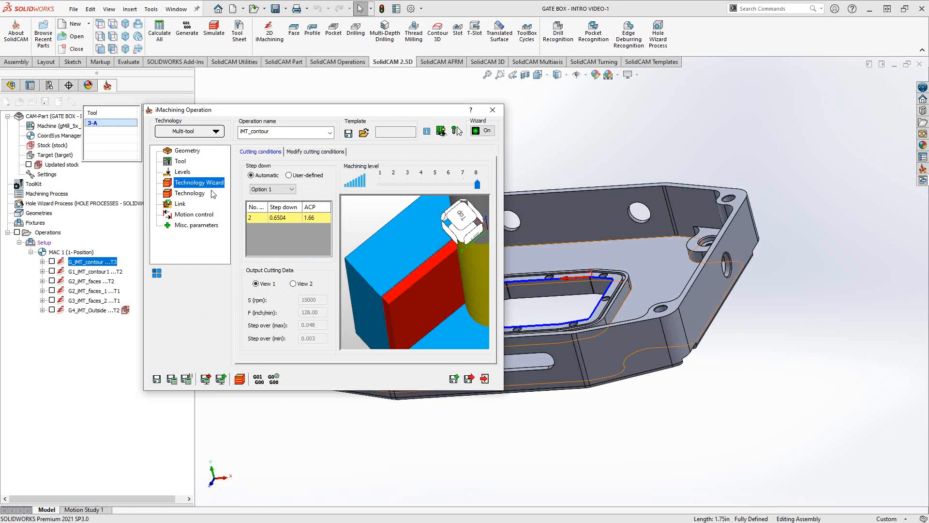
Review the operation's technology parameters for step down, cutting angles and offsets, switching the Wizard off and back on
left_click(188, 194)
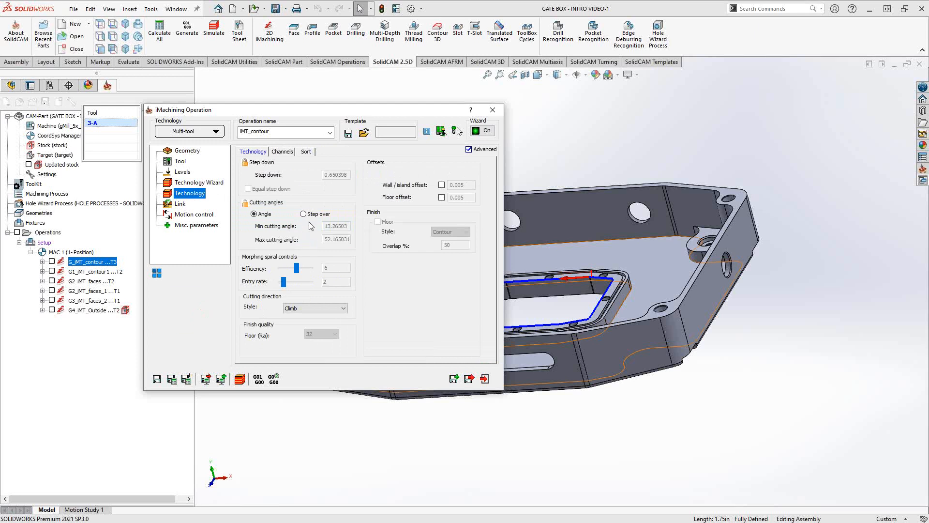
mouse_move(310, 224)
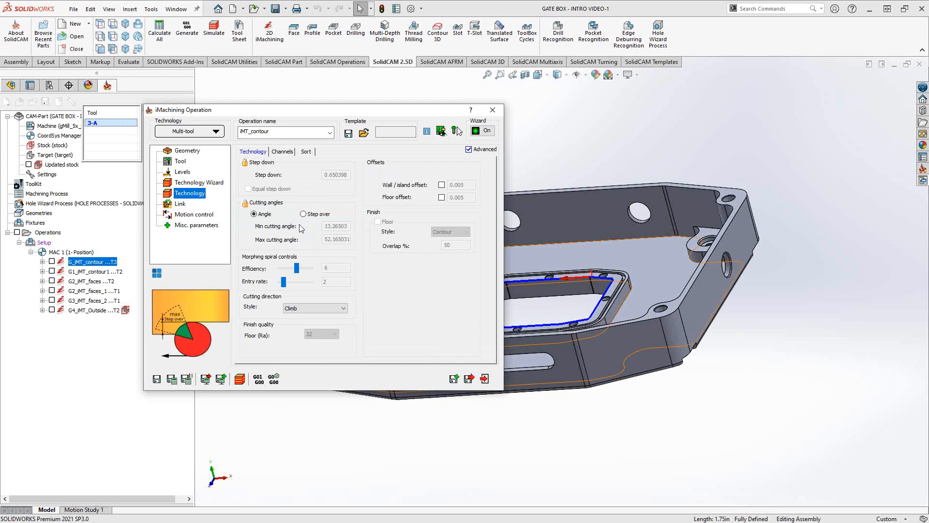
left_click(483, 130)
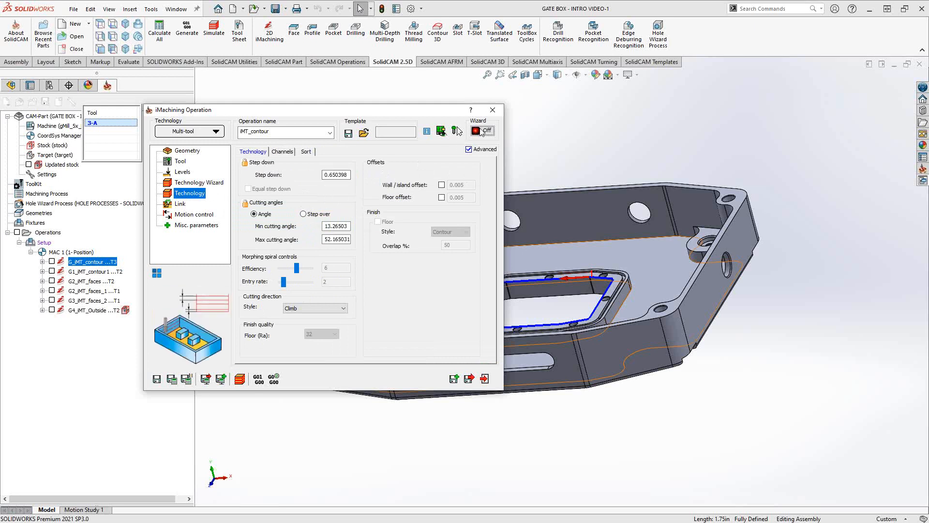
left_click(483, 131)
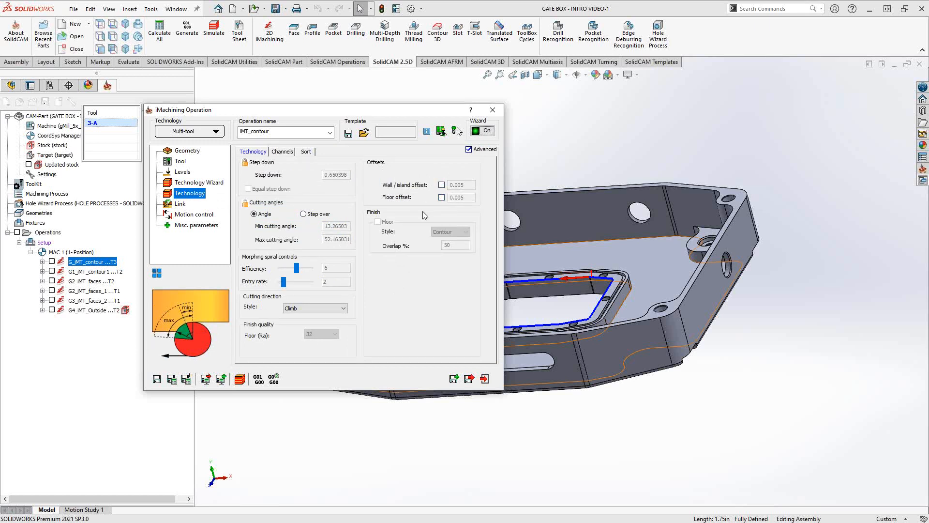
Review the operation's link settings for helical entry, toggling the ramping angle override and the Center cutting option
left_click(178, 204)
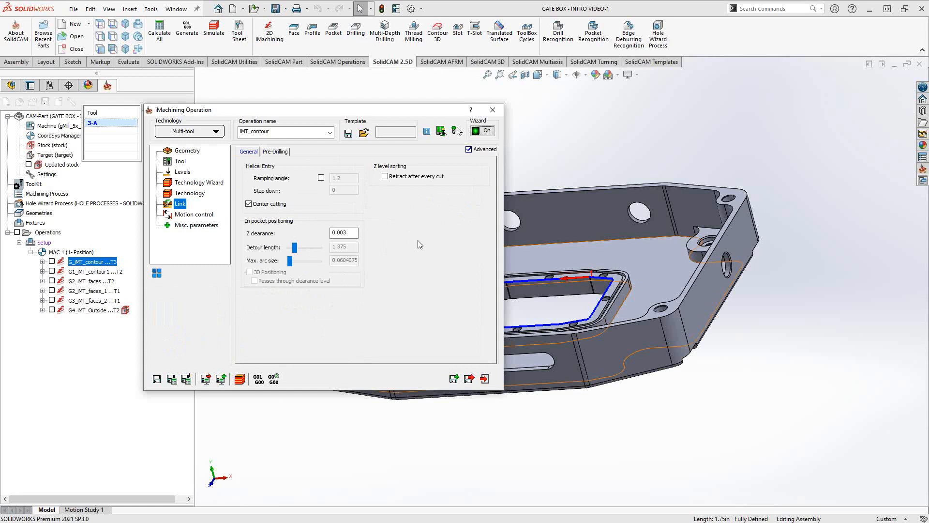
left_click(321, 178)
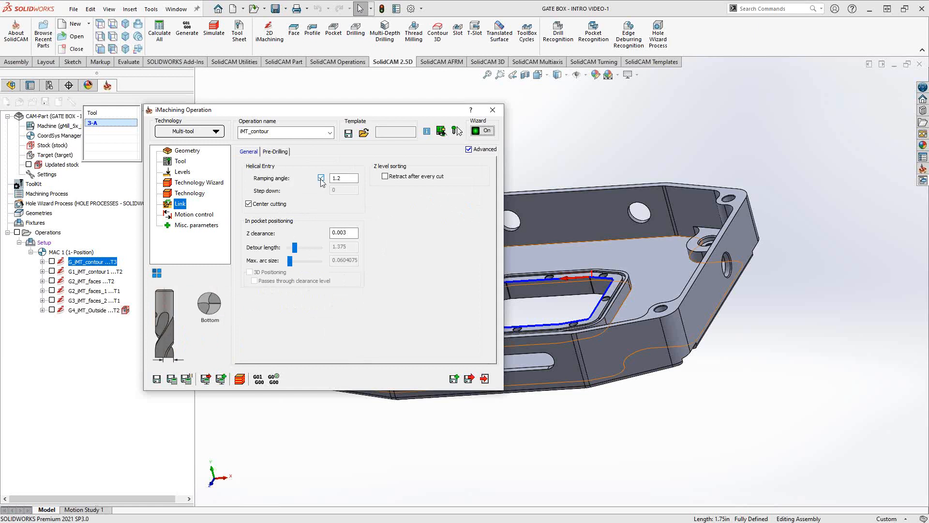
left_click(321, 179)
left_click(249, 204)
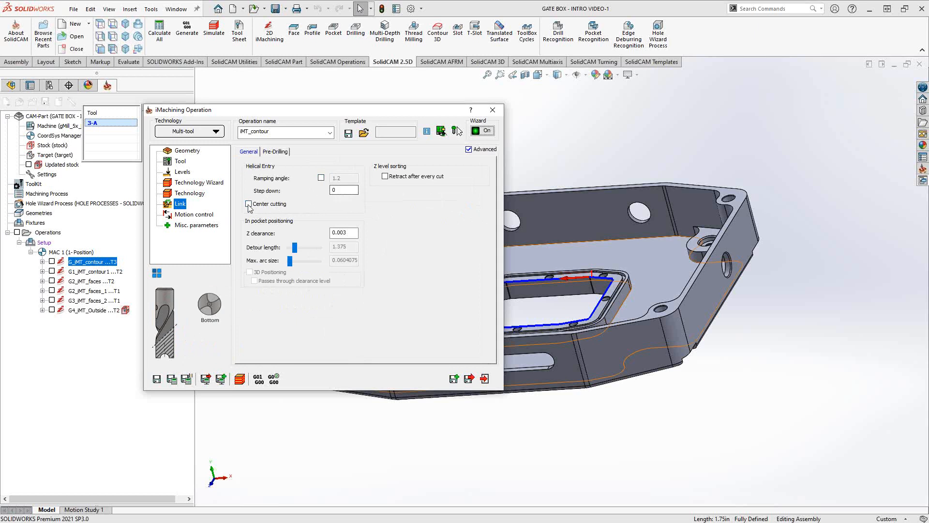
left_click(249, 204)
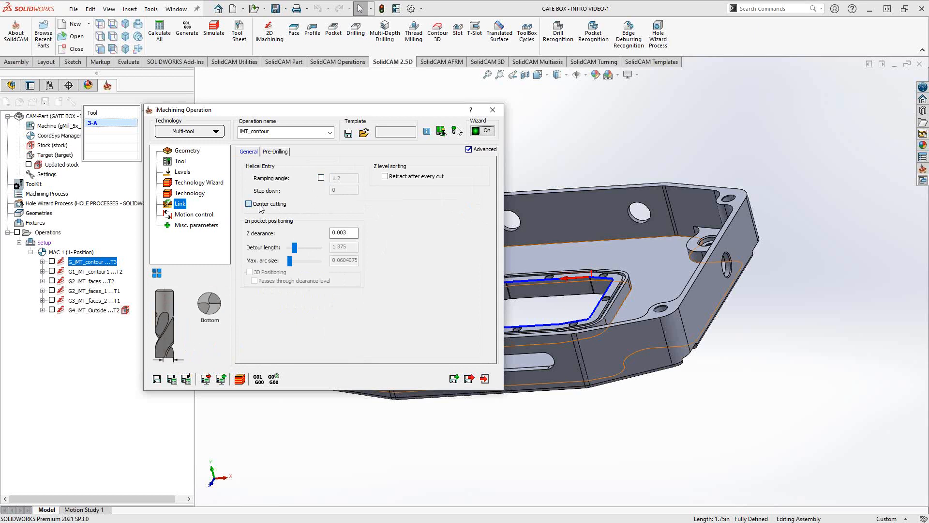
Check the link settings' pre-drilling options and close the iMachining operation
left_click(276, 152)
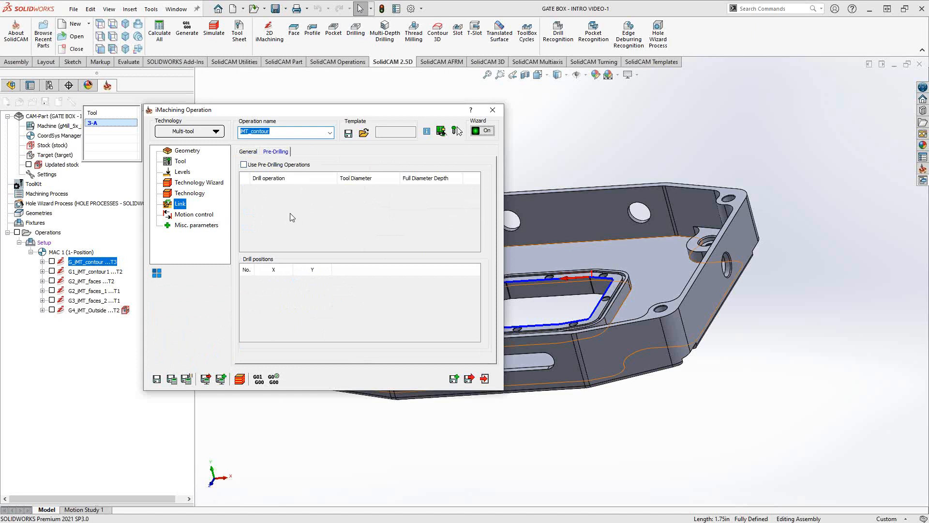
left_click(245, 152)
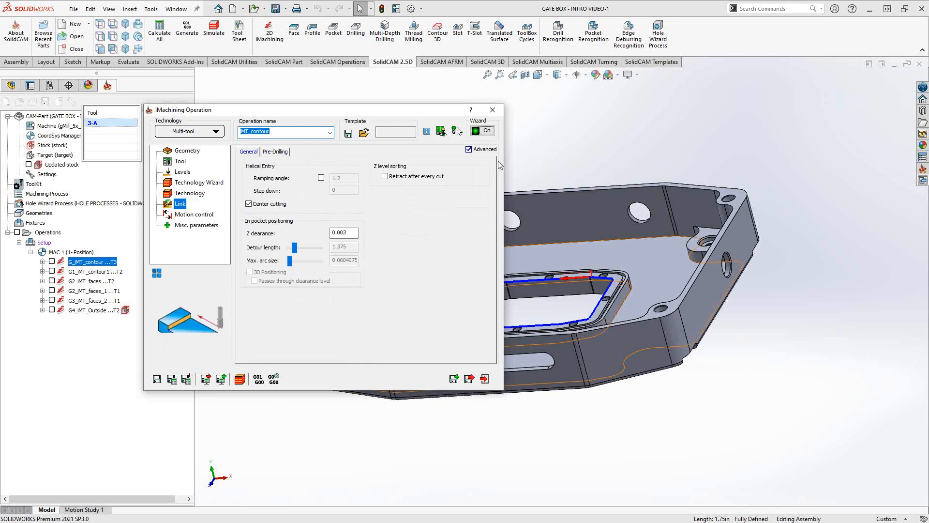
left_click(493, 110)
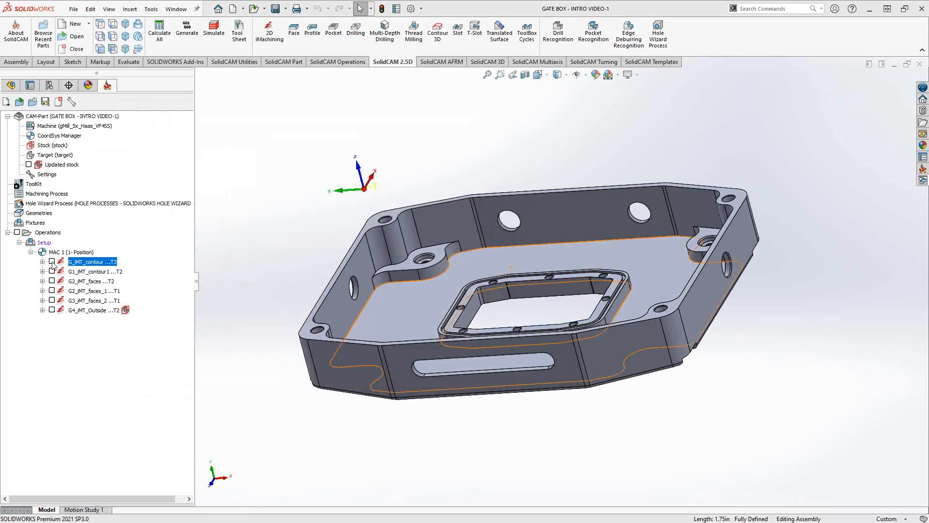
Display the G_iMT_contour operation's toolpath on the part and inspect its helical entry in the central pocket up close
left_click(52, 262)
key("ctrl+1")
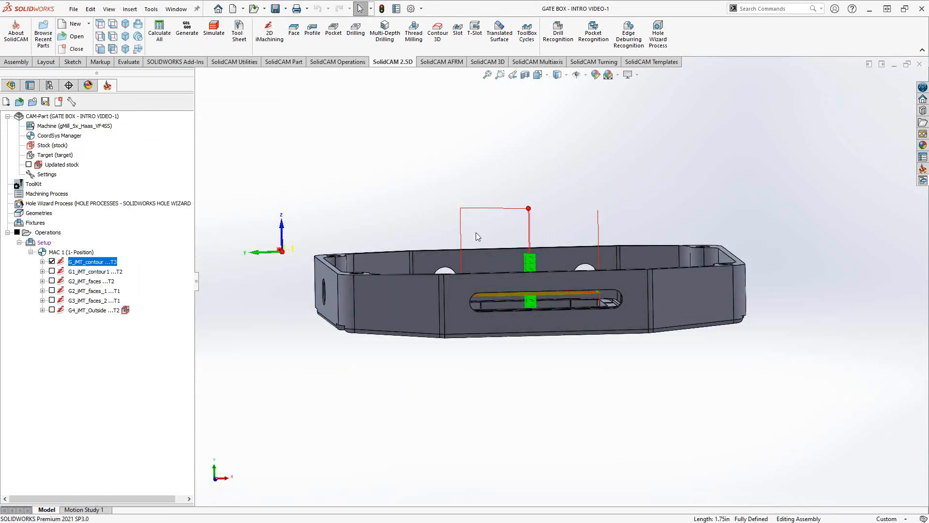
middle_click_drag(476, 232, 476, 287)
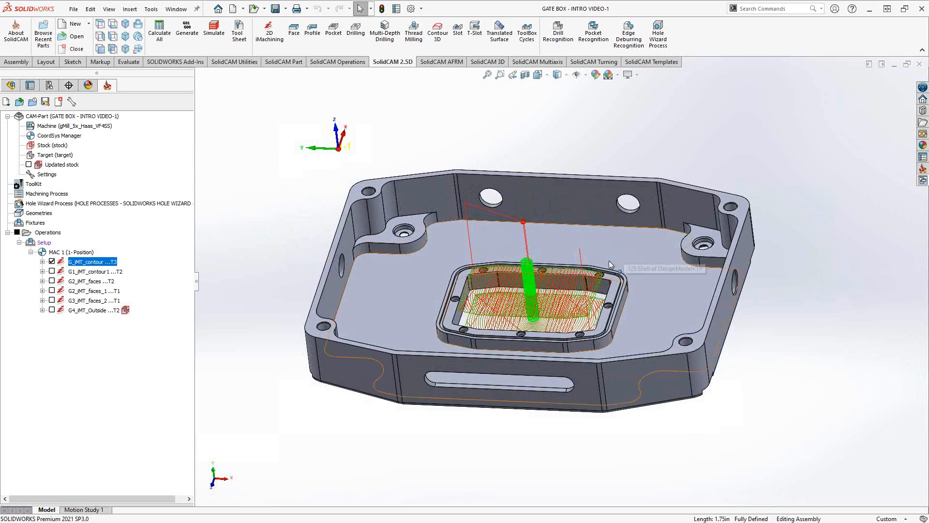
scroll(557, 264, "down", 6)
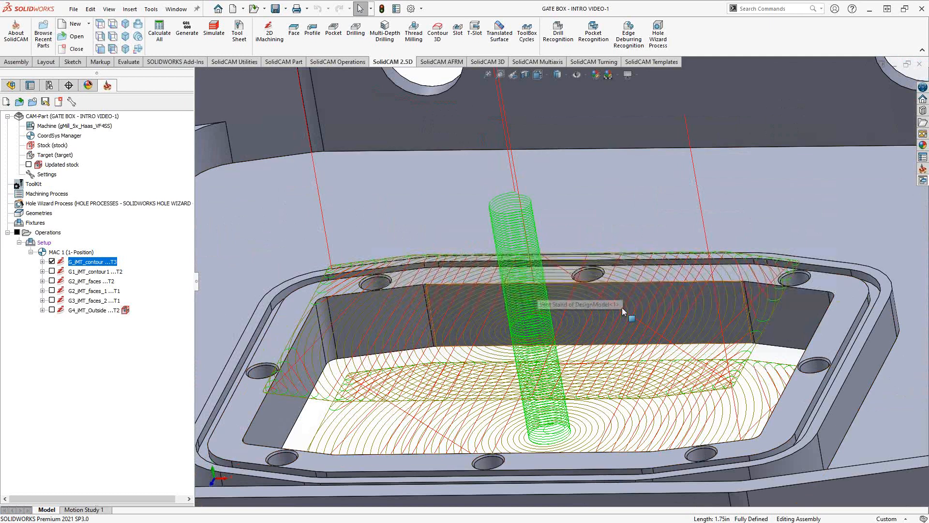
Orient the view normal to the gate box's inner floor face and examine the central pocket's spiral toolpath
right_click(750, 202)
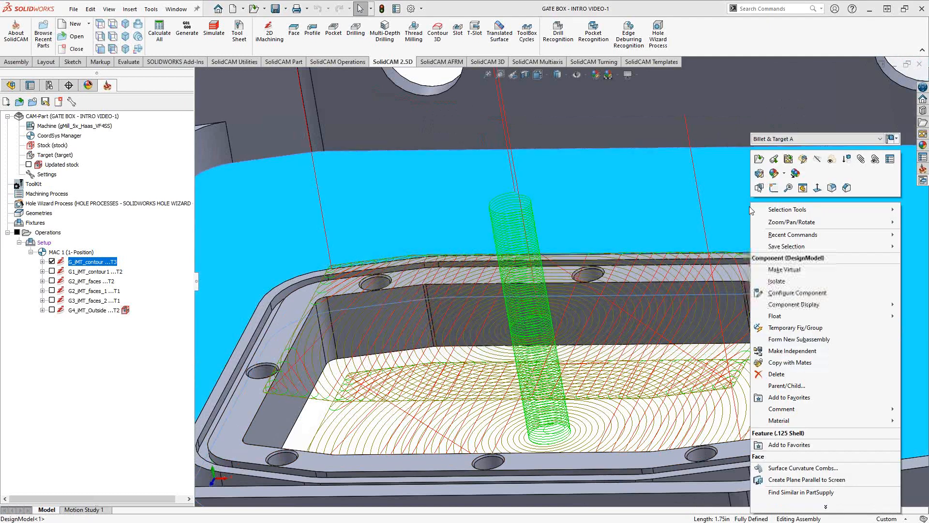
left_click(802, 187)
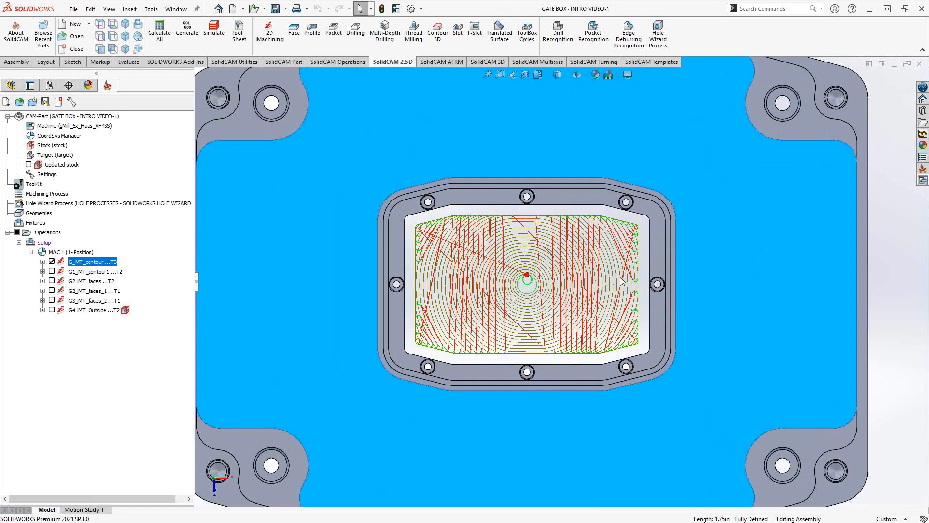
scroll(622, 280, "down", 4)
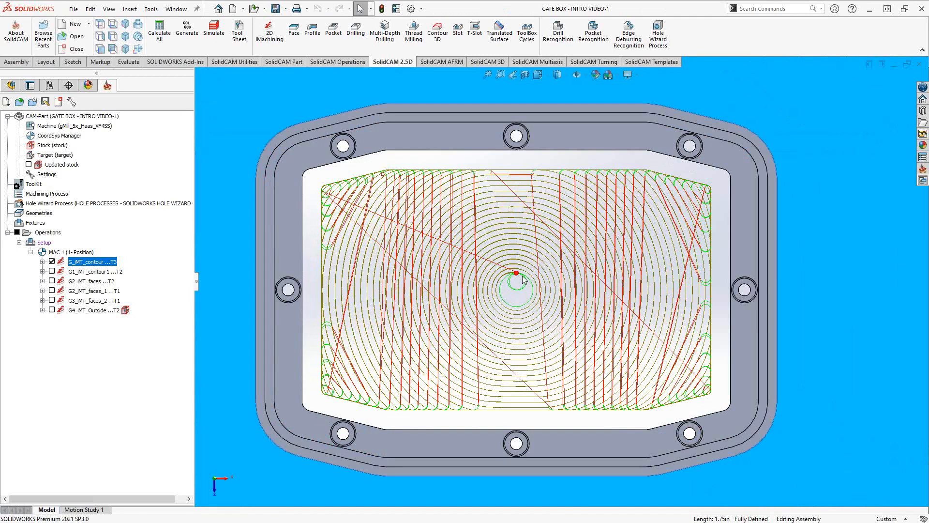
scroll(547, 279, "down", 1)
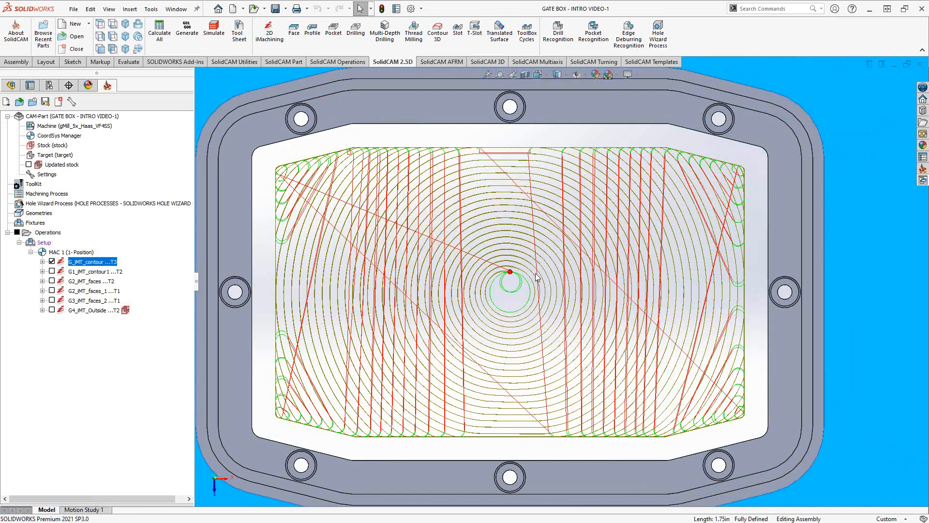